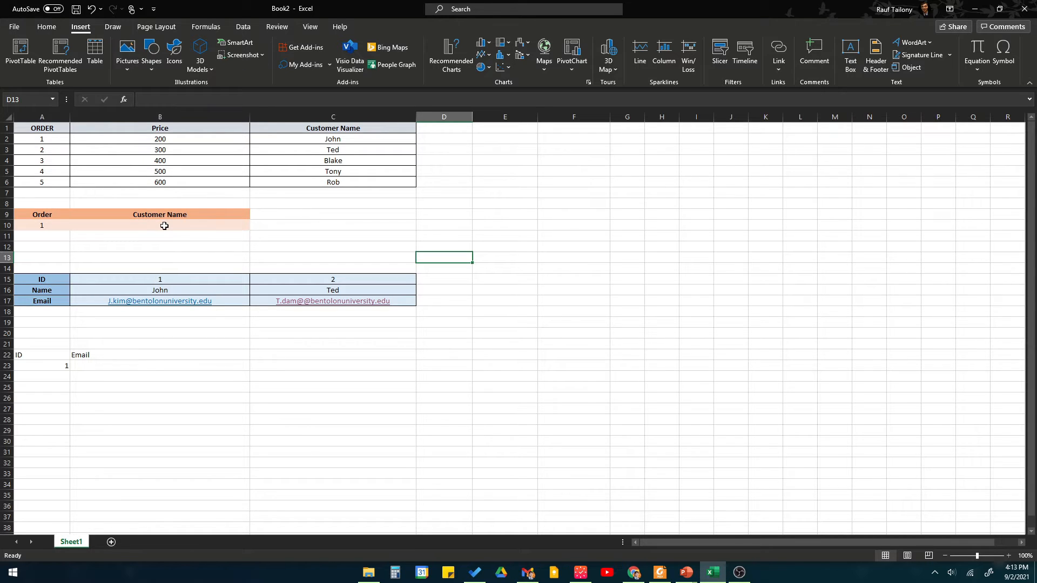
Step: Examine the Order, Price and Customer Name columns and the Order and Customer Name lookup block in rows 9 and 10
left_click(44, 117)
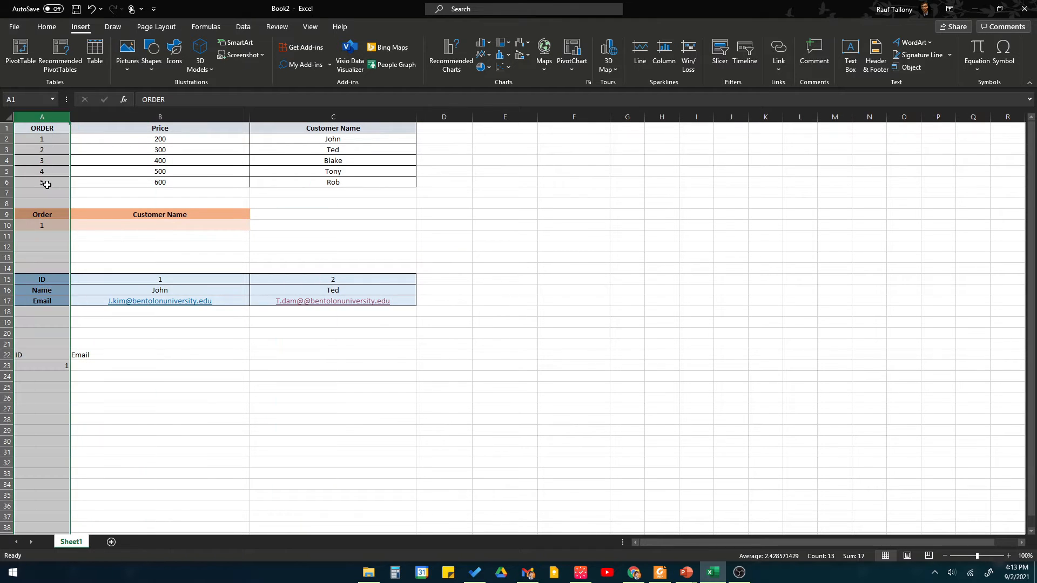
left_click(49, 150)
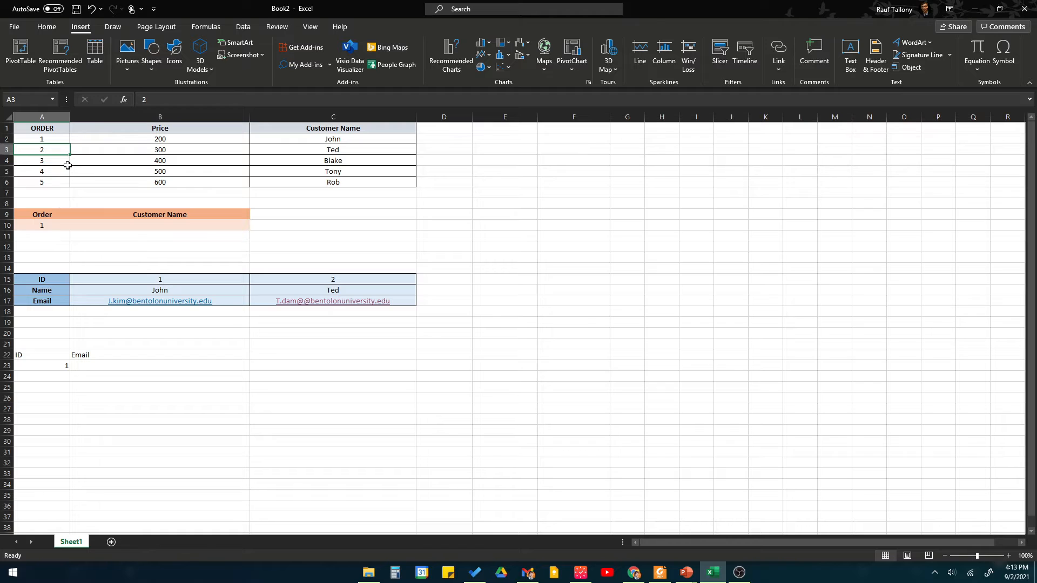
left_click(298, 117)
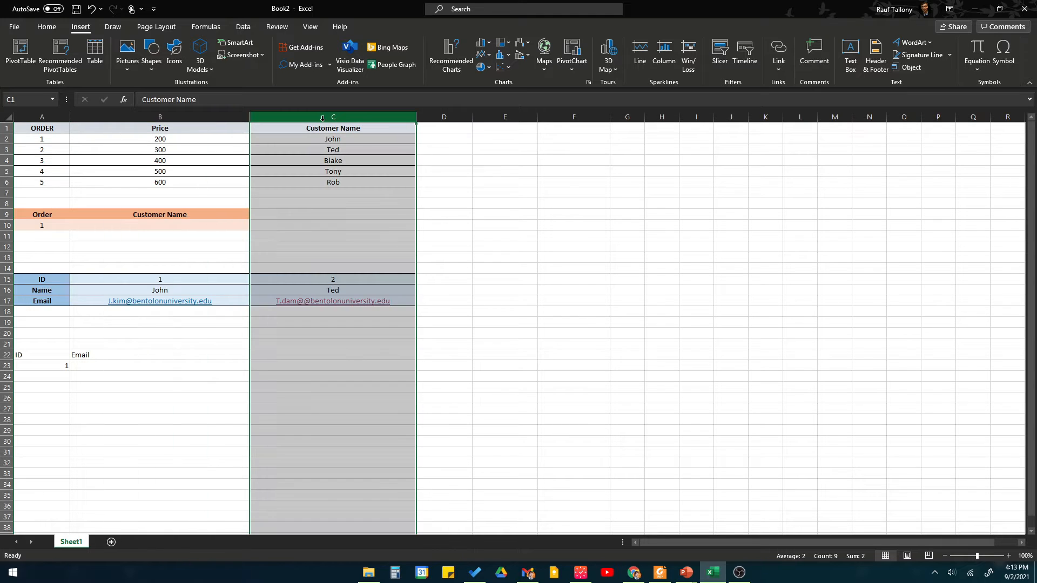
left_click(311, 171)
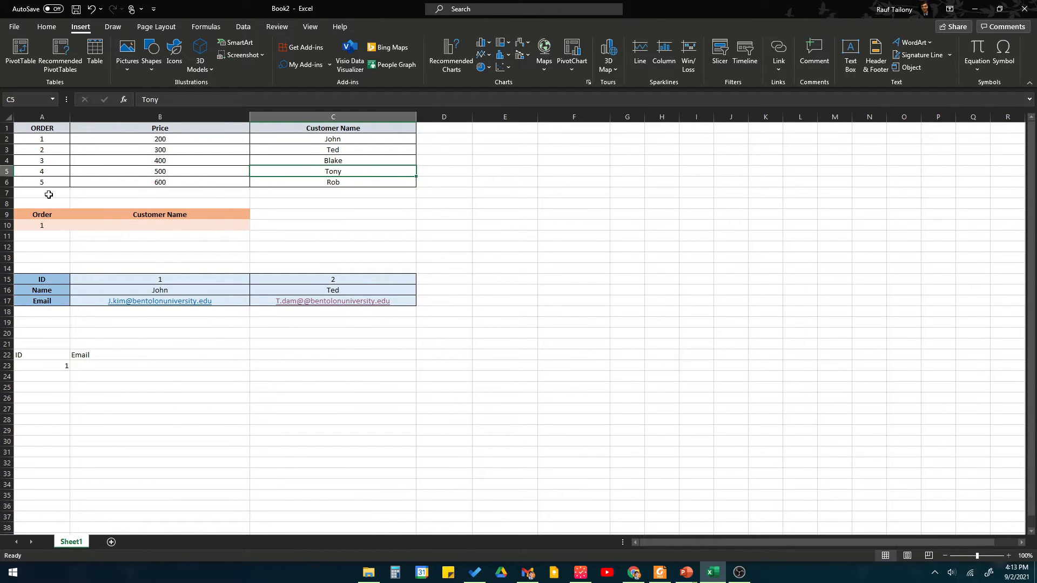
left_click(153, 140)
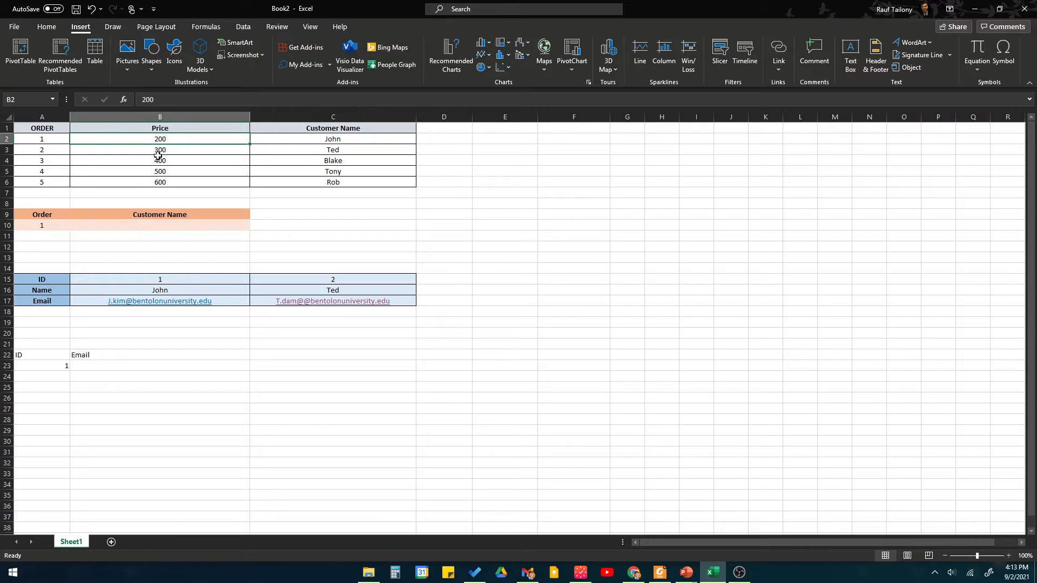
left_click(158, 153)
left_click(158, 163)
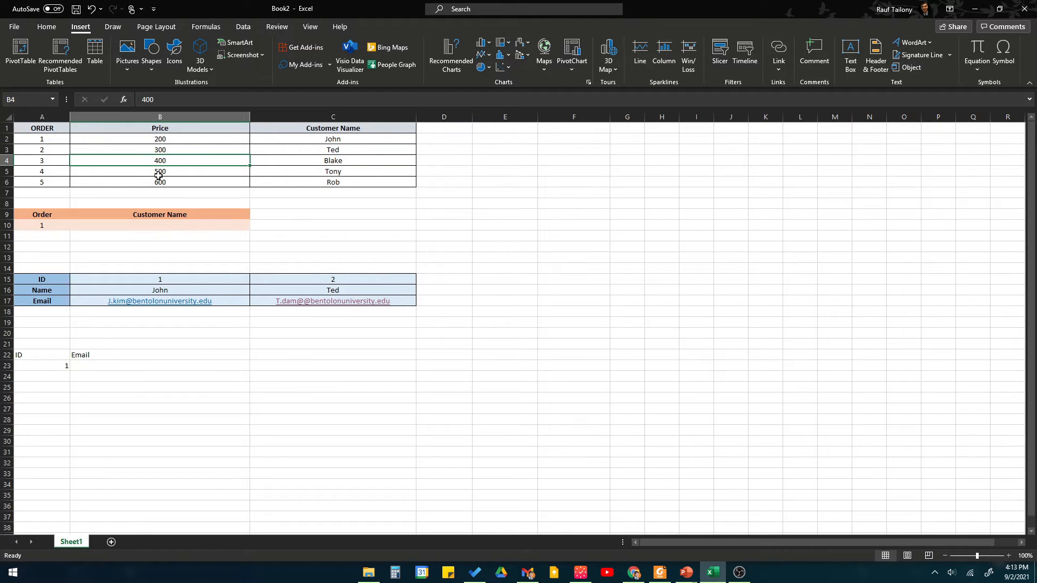
left_click(158, 172)
left_click(155, 182)
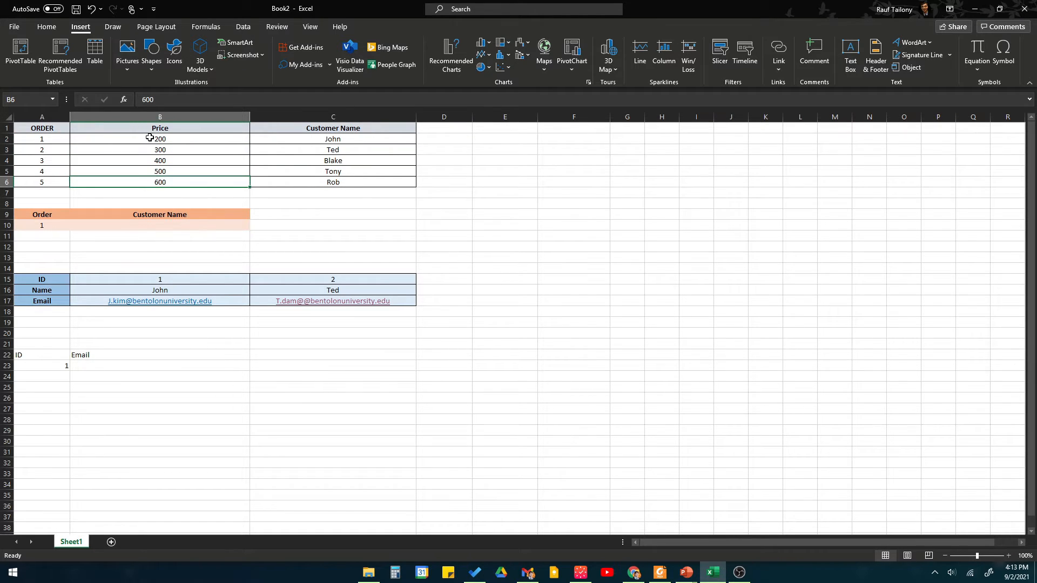
left_click(150, 138)
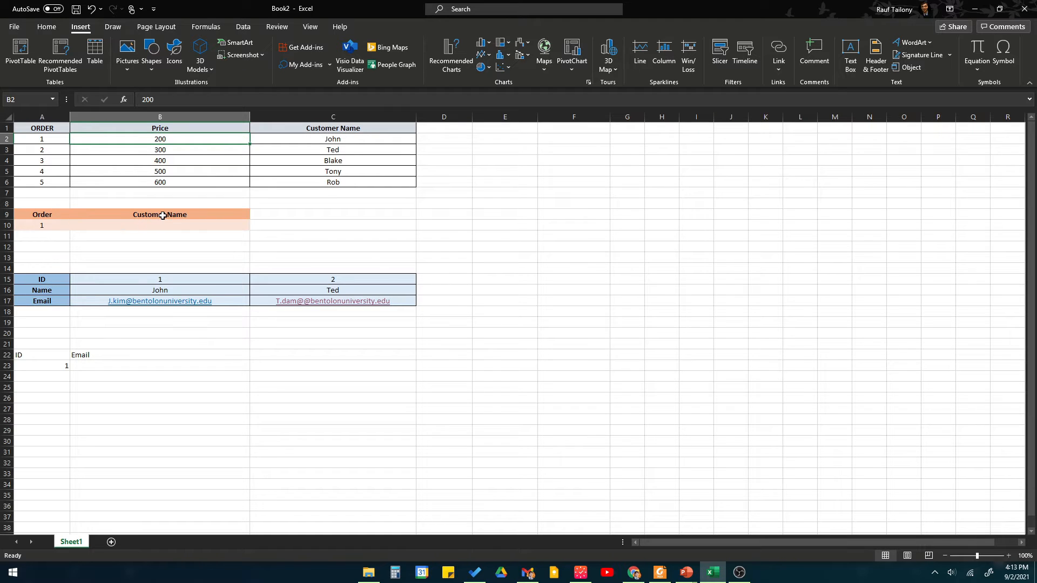
left_click(44, 213)
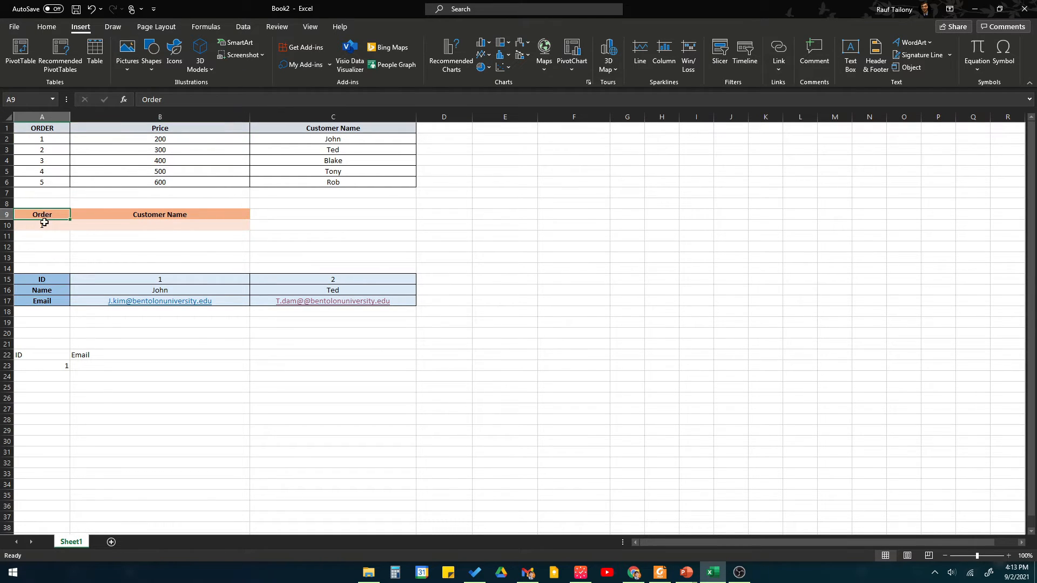
left_click(44, 224)
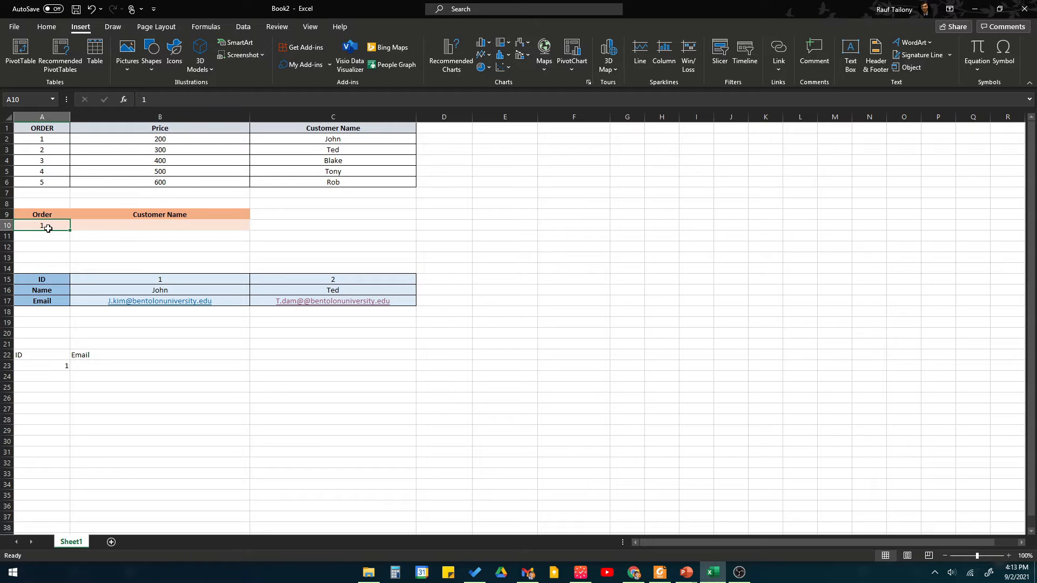
left_click(164, 214)
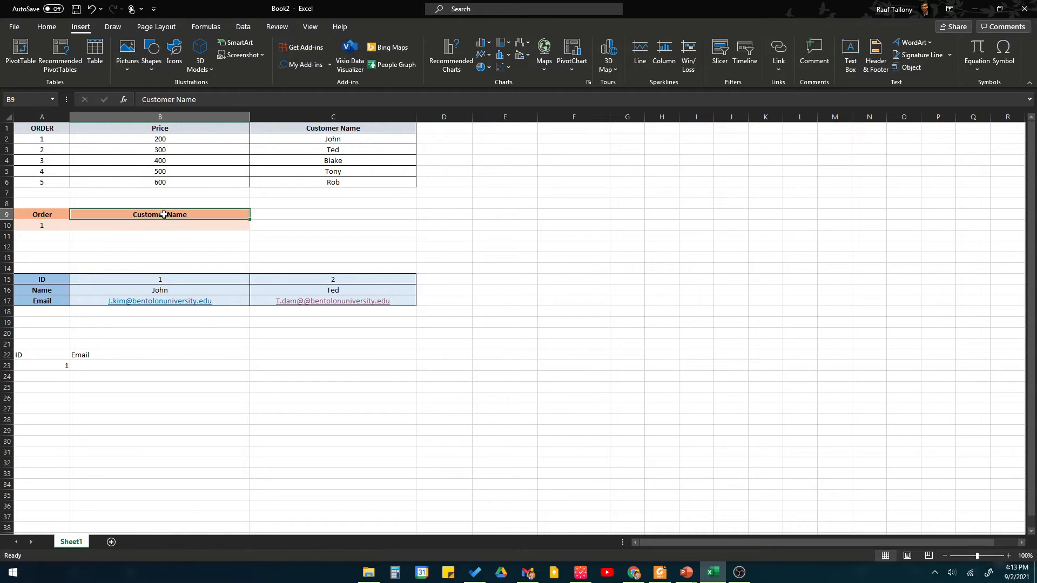
Step: Begin a VLOOKUP formula in B10 with A10 as the lookup value and A2:C6 as the table array
left_click(167, 227)
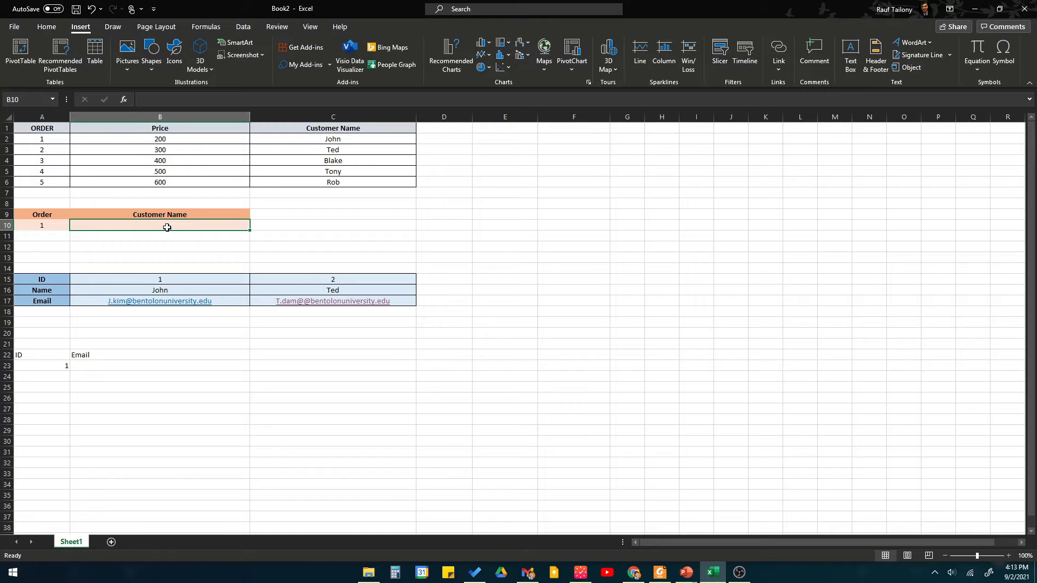
type("=")
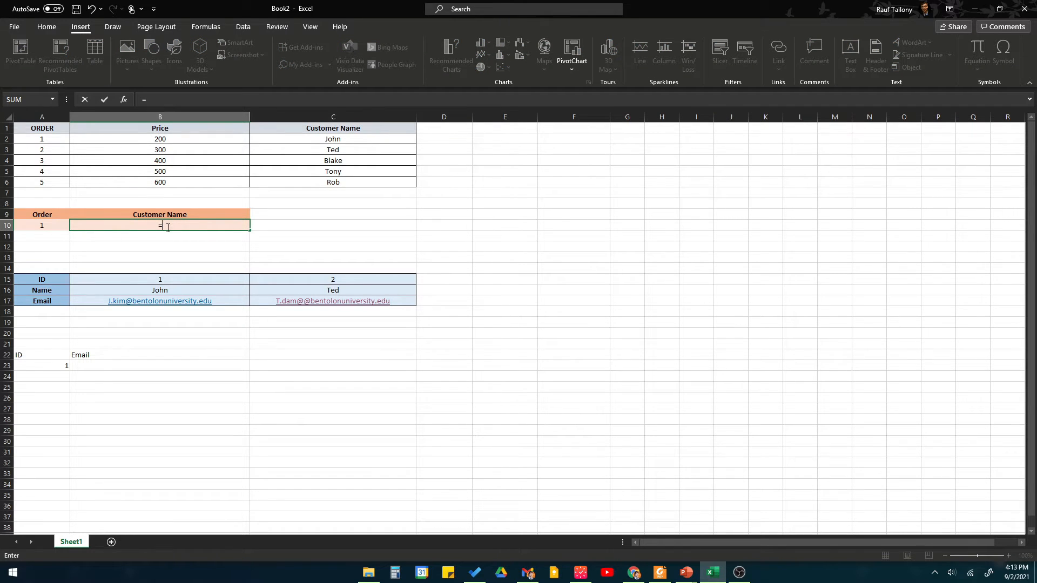
type("v")
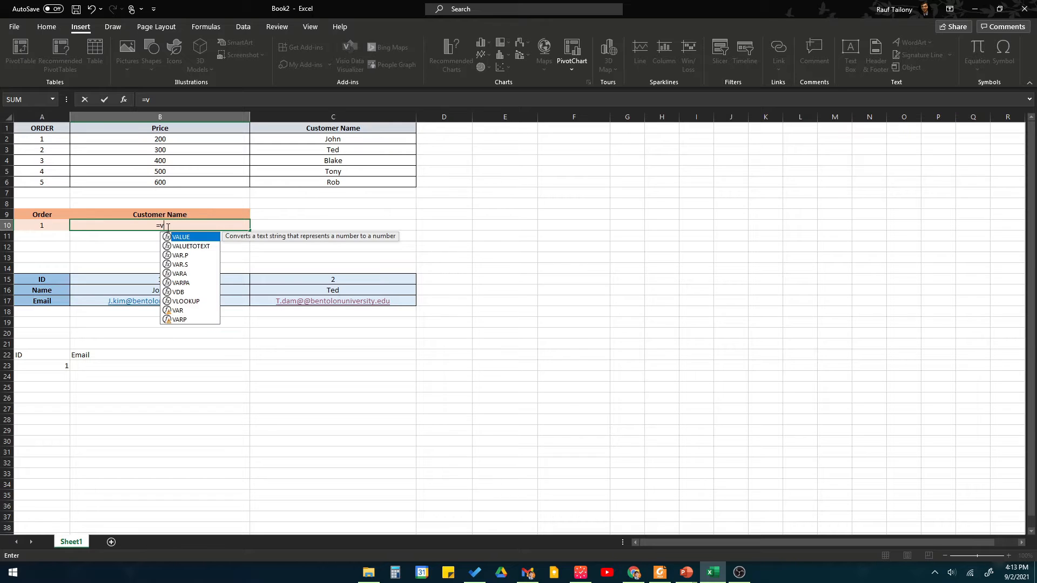
type("lookup")
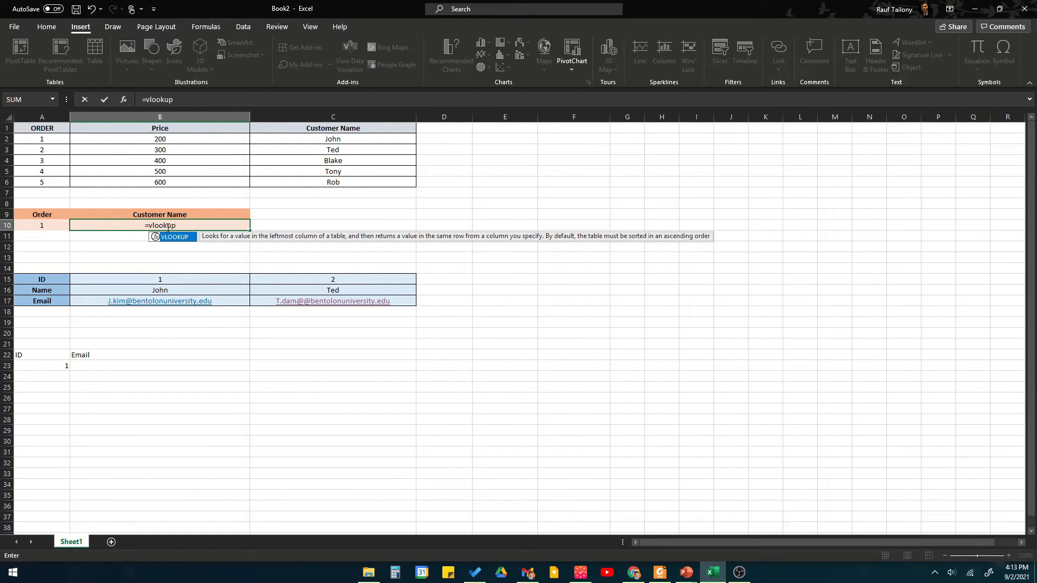
type("(")
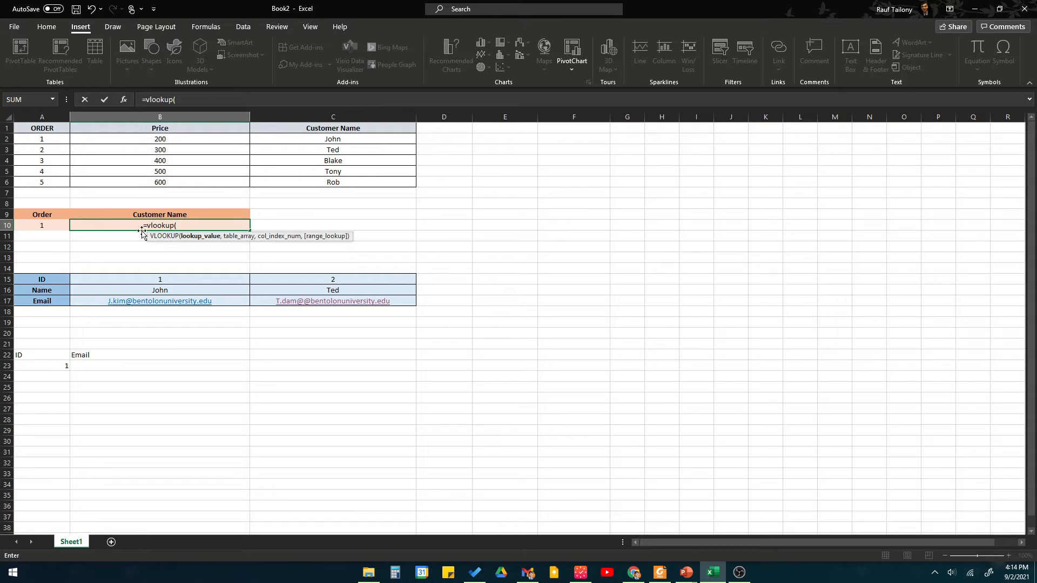
left_click(50, 227)
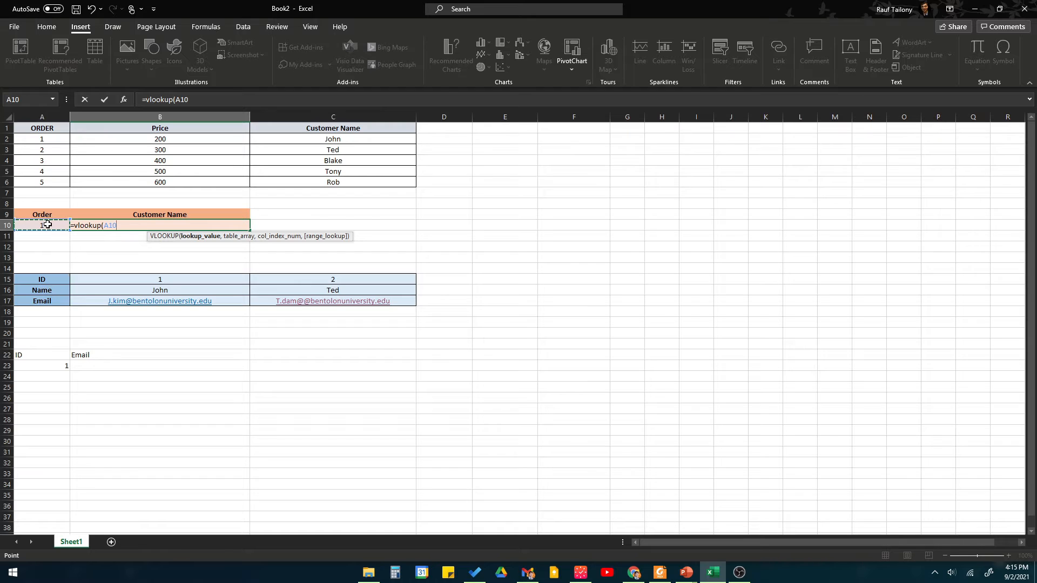
type(",")
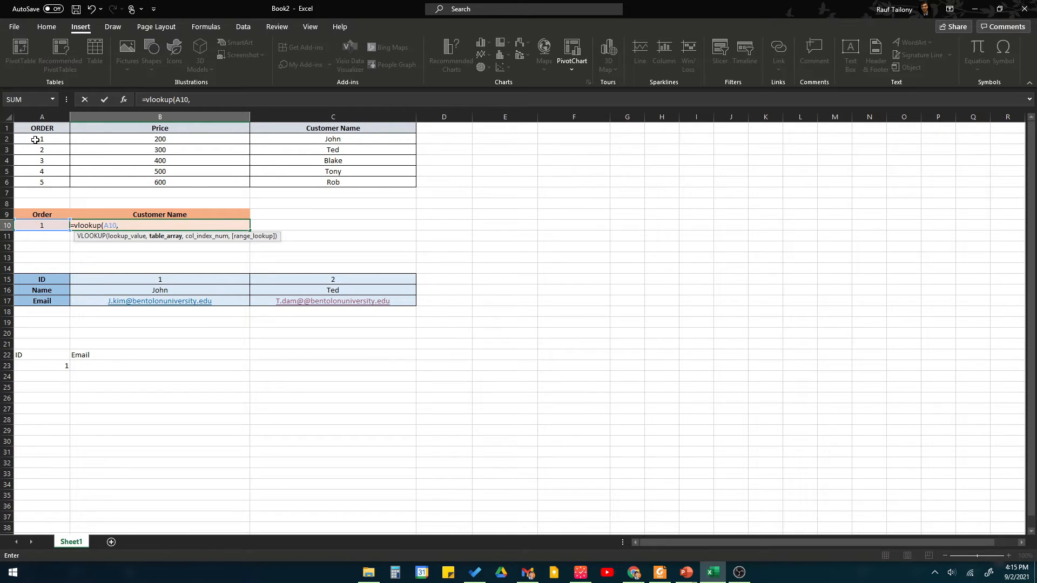
left_click(31, 140)
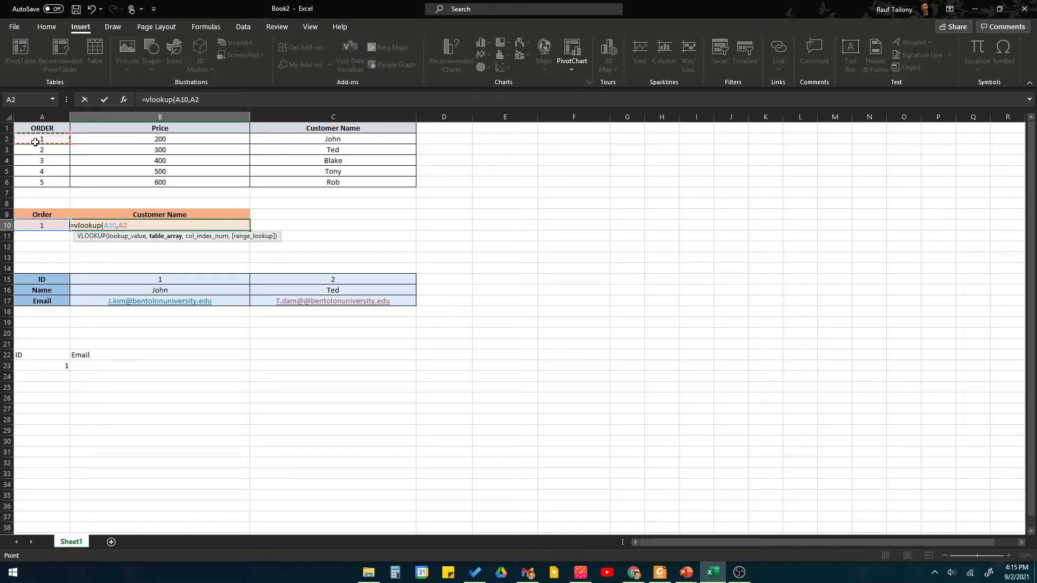
left_click_drag(35, 141, 312, 182)
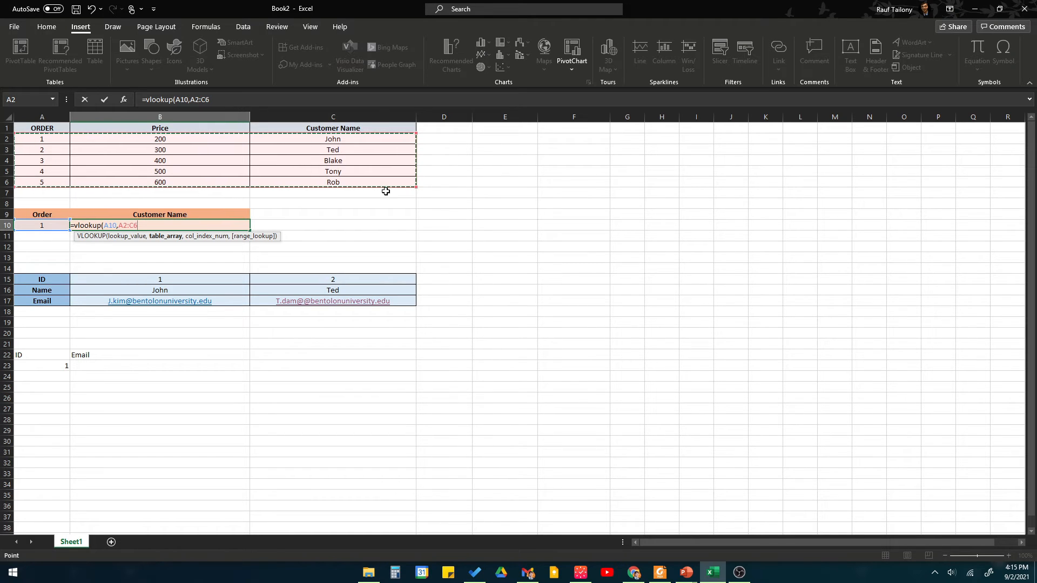
Step: Complete the VLOOKUP in B10 with column index 3 and FALSE for an exact match
type(",3")
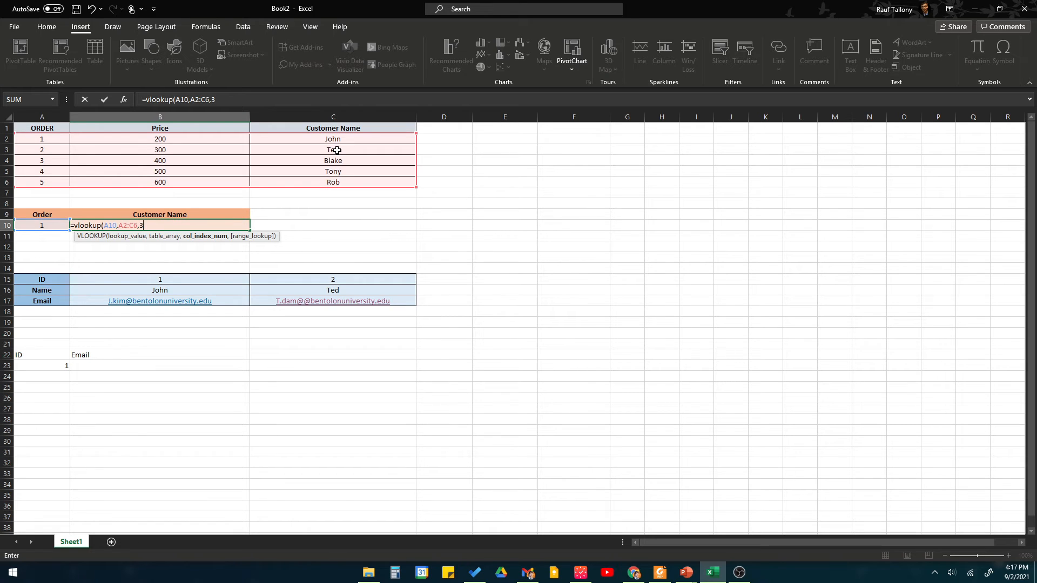
type(",")
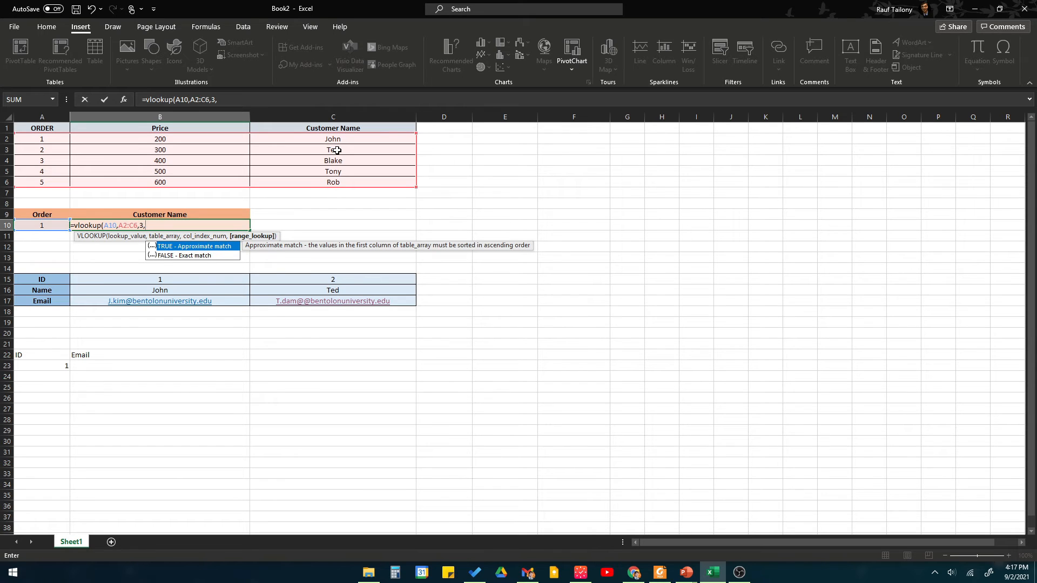
left_click(182, 257)
double_click(182, 256)
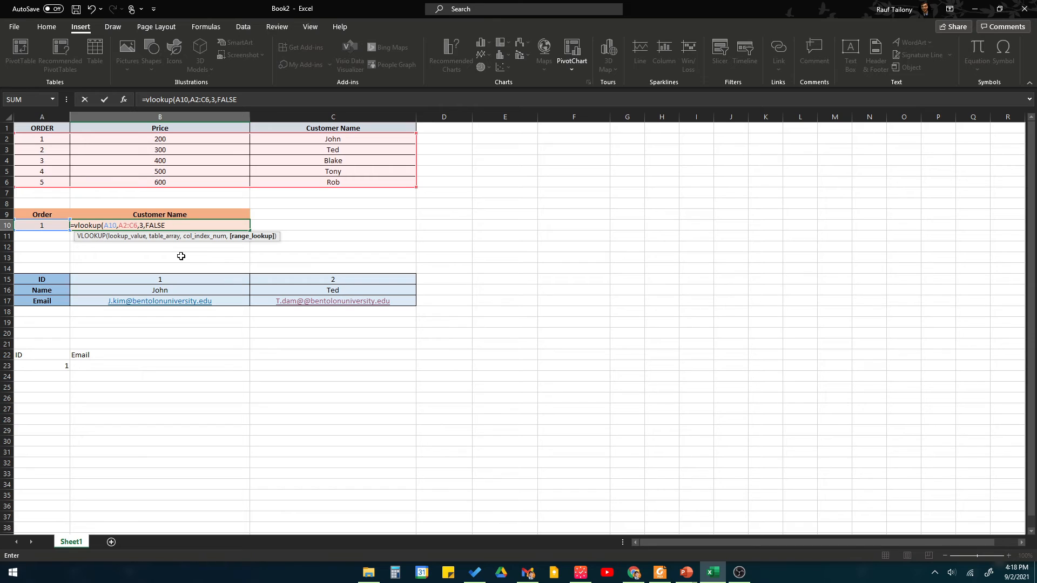
type(")")
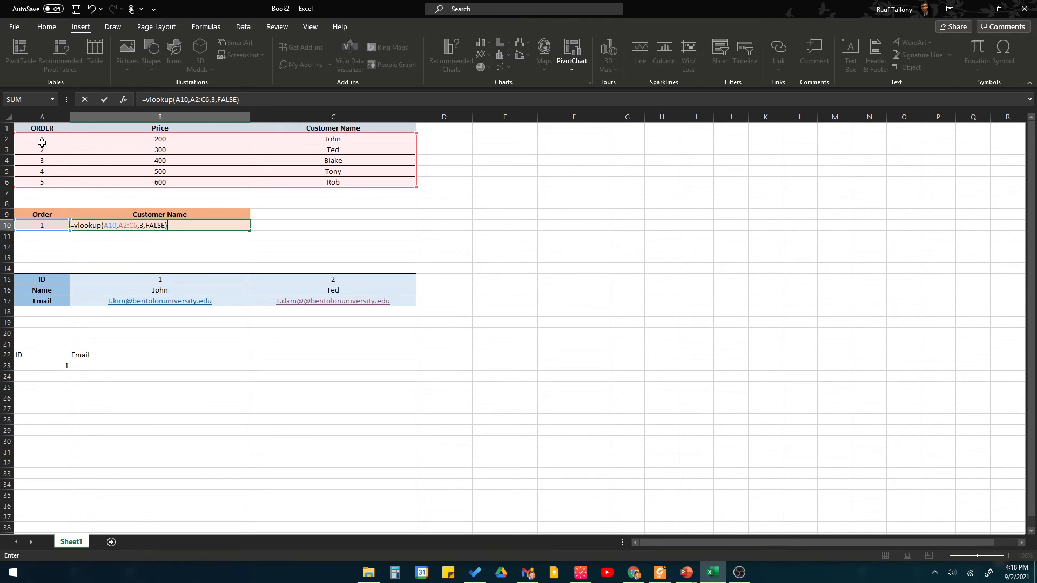
key("Return")
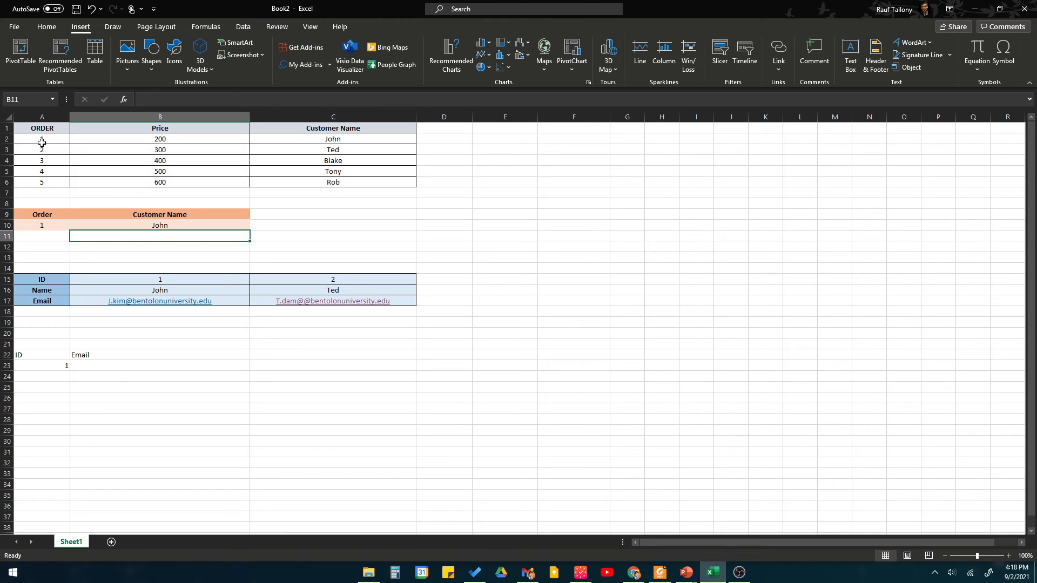
Step: Review the formula in B10 and change the lookup value in A10 to 3
left_click(111, 224)
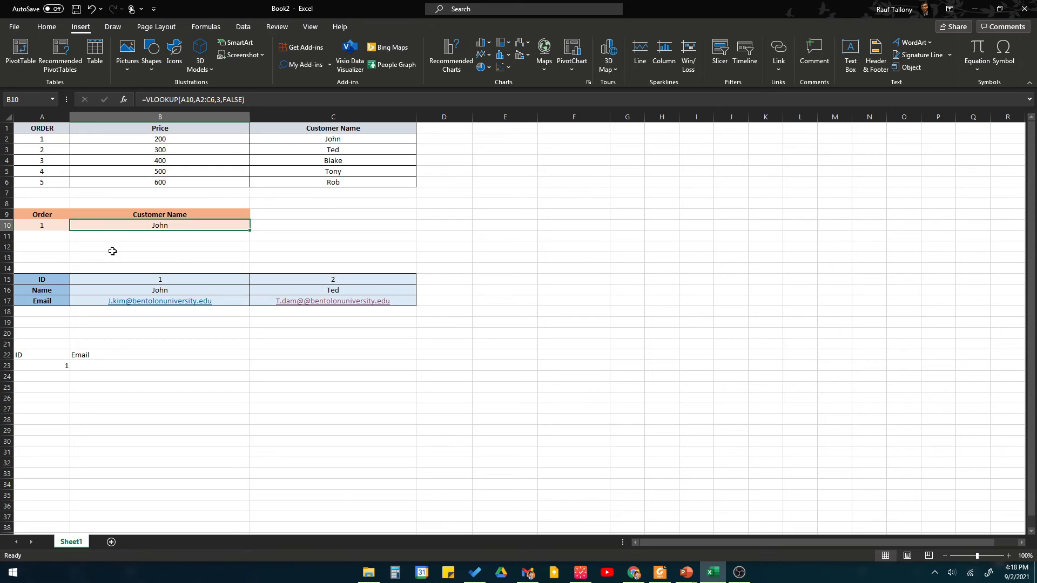
left_click(48, 227)
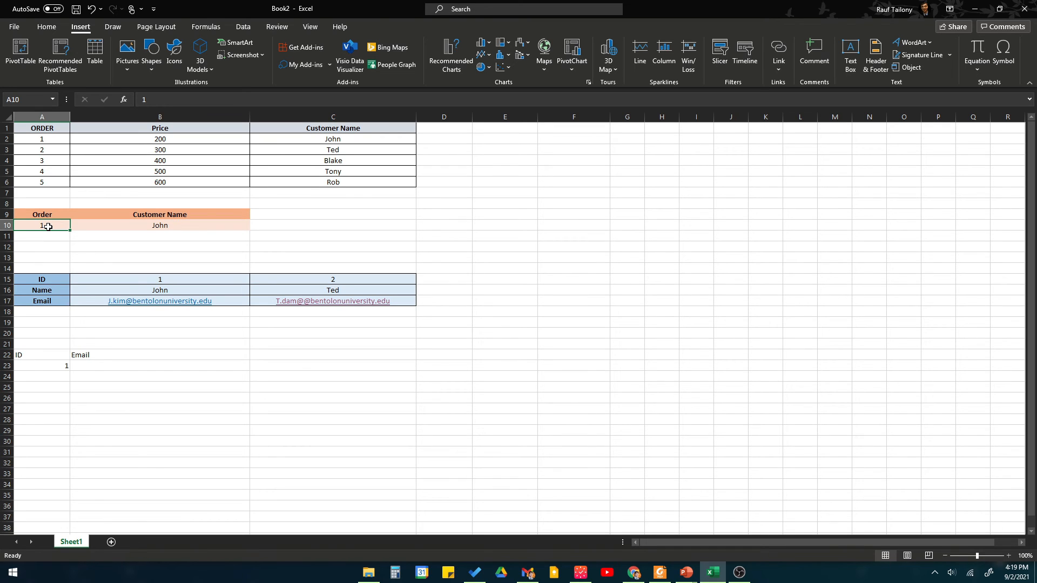
type("3")
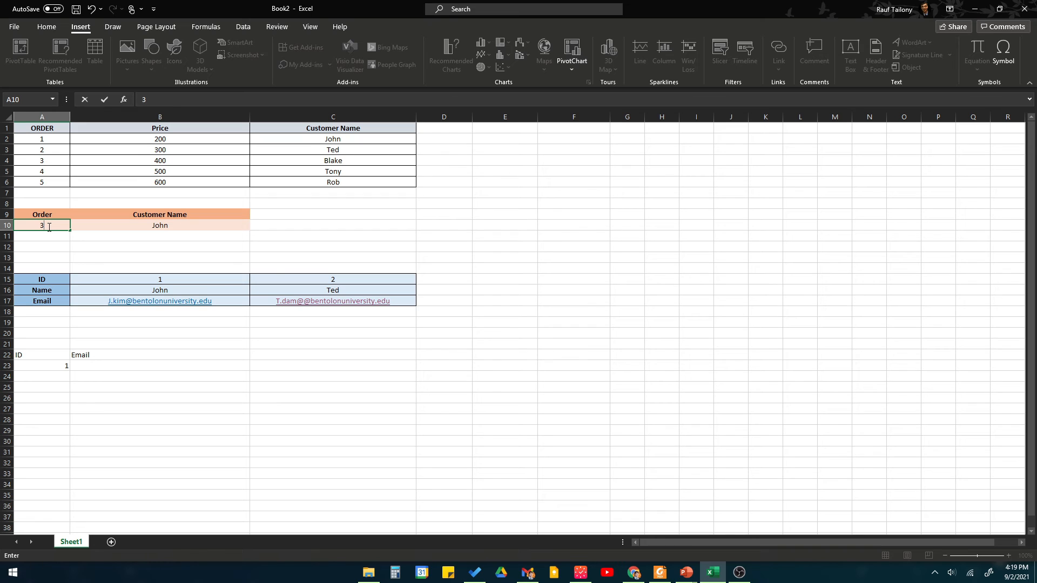
key("Return")
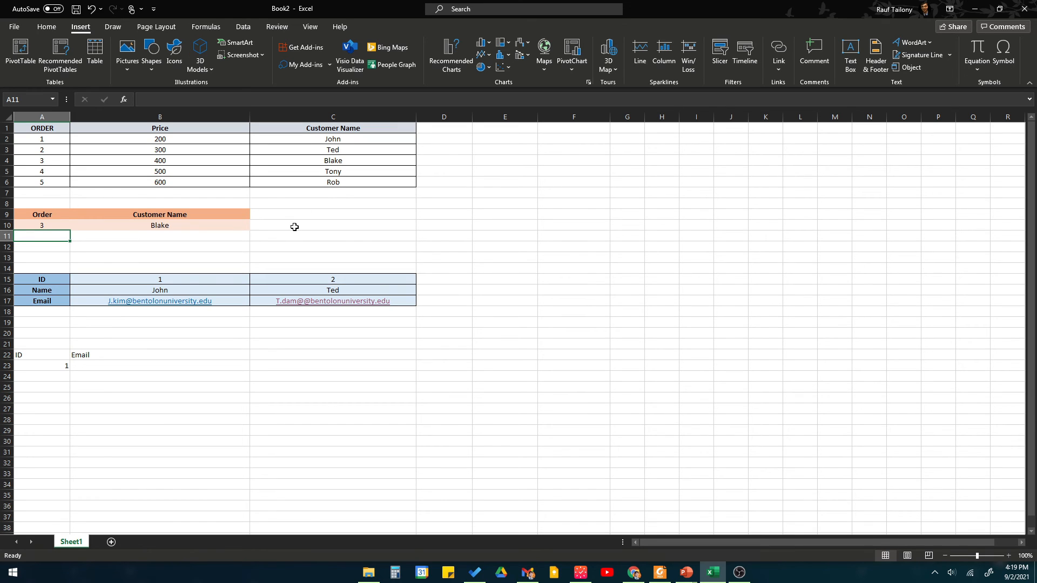
double_click(196, 214)
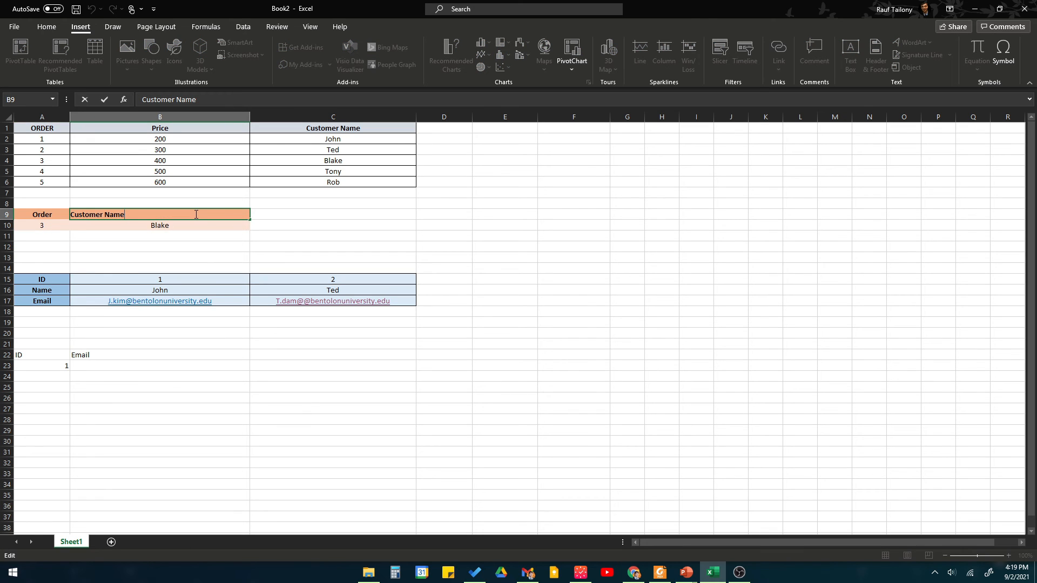
key("BackSpace")
key("BackSpace")
key("BackSpace")
key("BackSpace")
key("BackSpace")
key("BackSpace")
key("BackSpace")
key("BackSpace")
key("BackSpace")
key("BackSpace")
key("BackSpace")
key("BackSpace")
key("BackSpace")
type("P")
key("BackSpace")
key("ctrl+v")
Step: Add the header "Price" in C9, beside the lookup block's Customer Name header
left_click(301, 213)
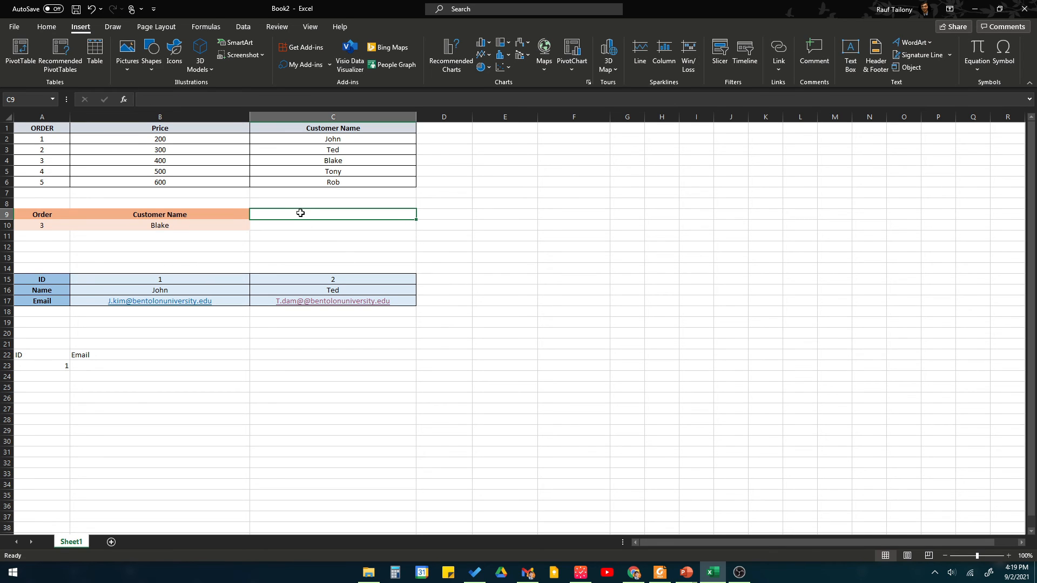
type("Price")
key("Return")
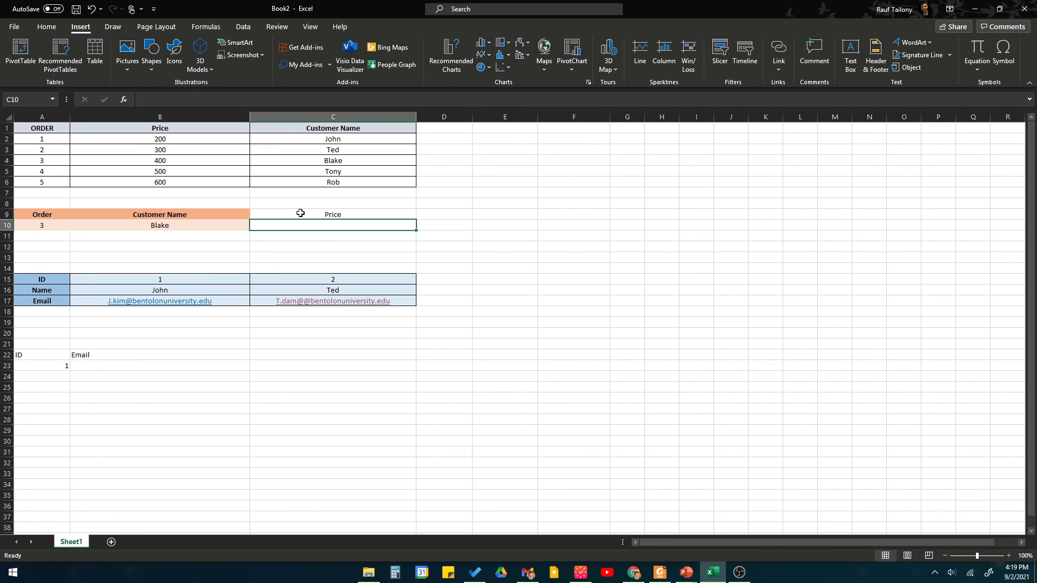
Step: Begin a VLOOKUP formula in C10 with A10 as the lookup value and A2:C6 as the table array
type("=")
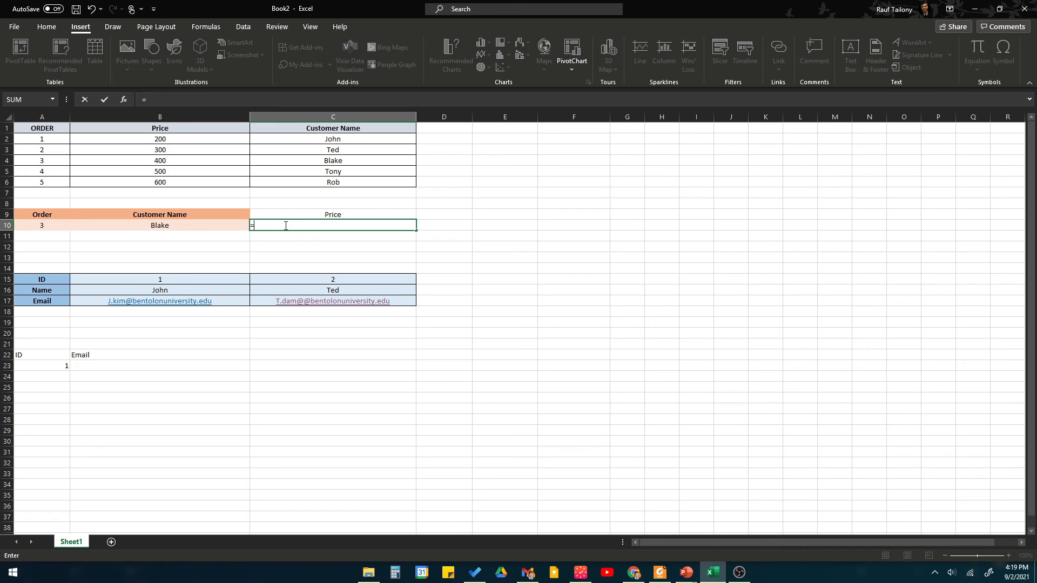
type("vlooku")
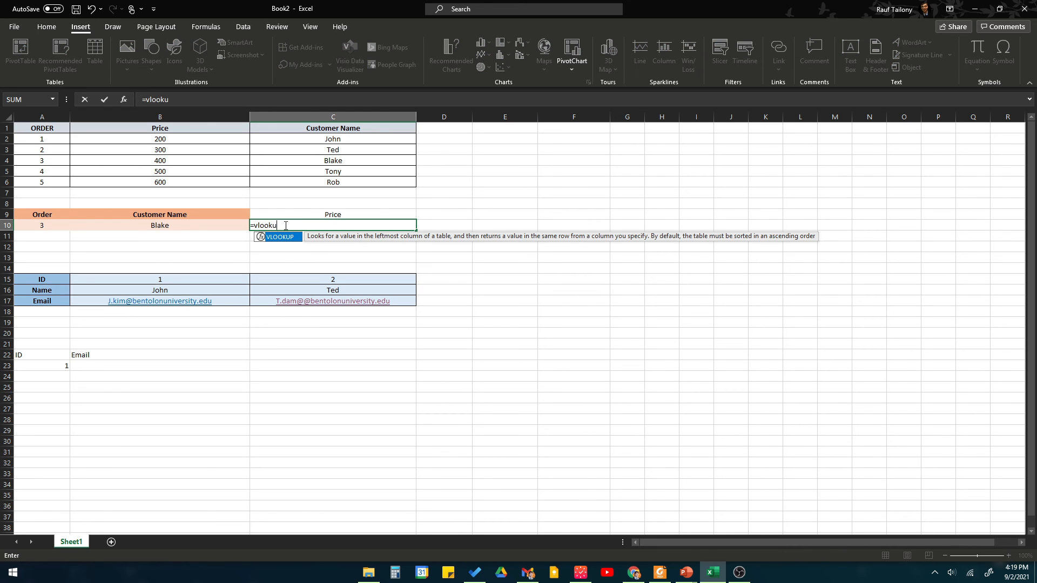
type("p(")
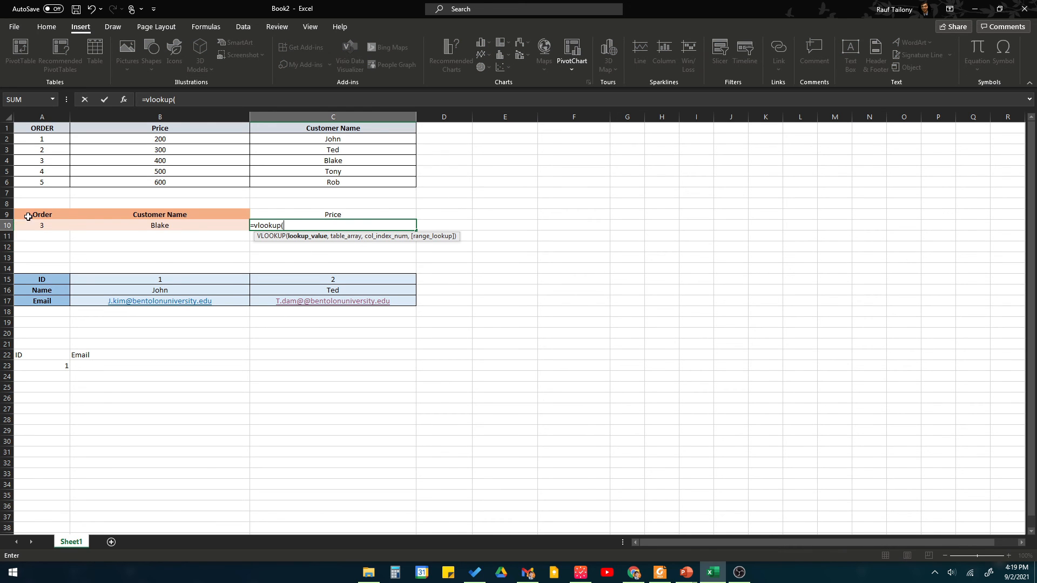
left_click(47, 225)
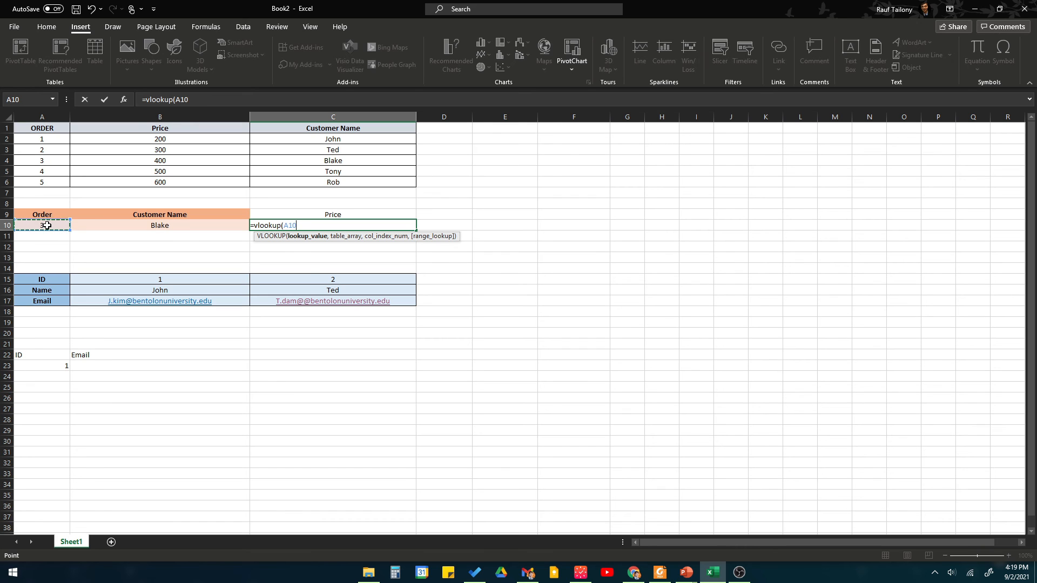
type(",")
left_click_drag(52, 139, 350, 182)
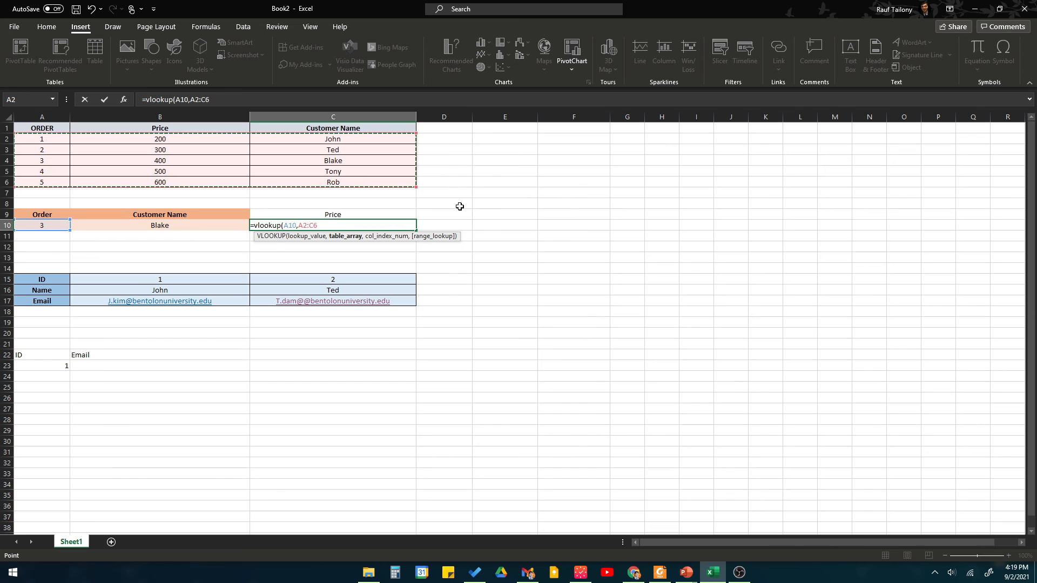
Step: Complete the VLOOKUP in C10 with column index 2 and FALSE for an exact match
type(",")
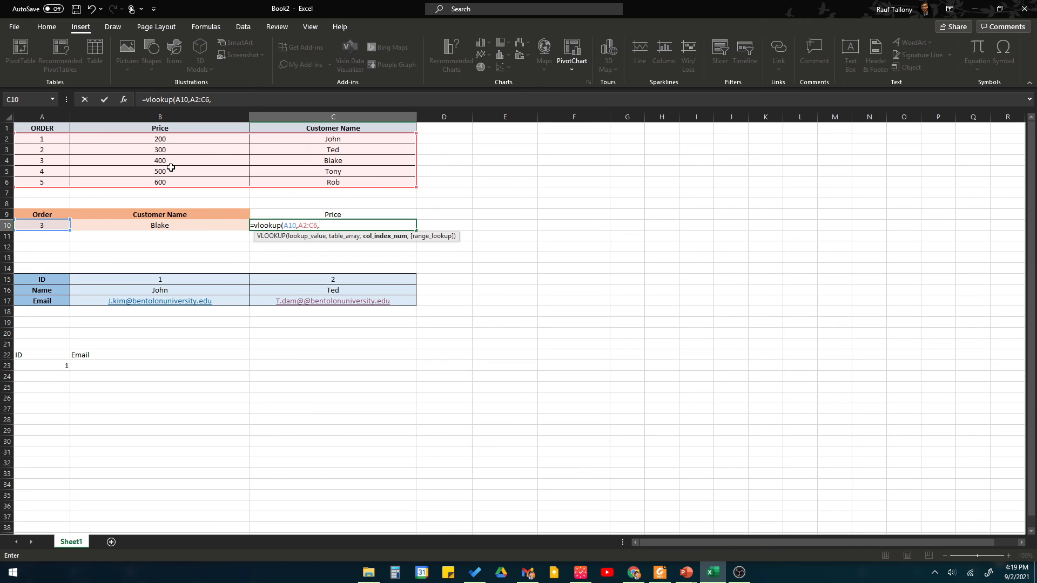
type("2,")
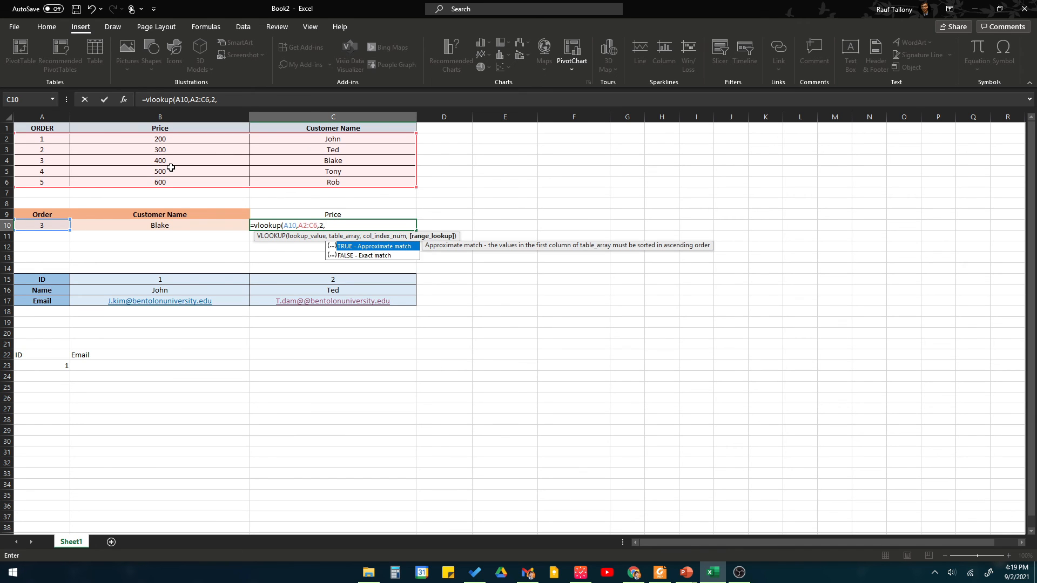
type("false)")
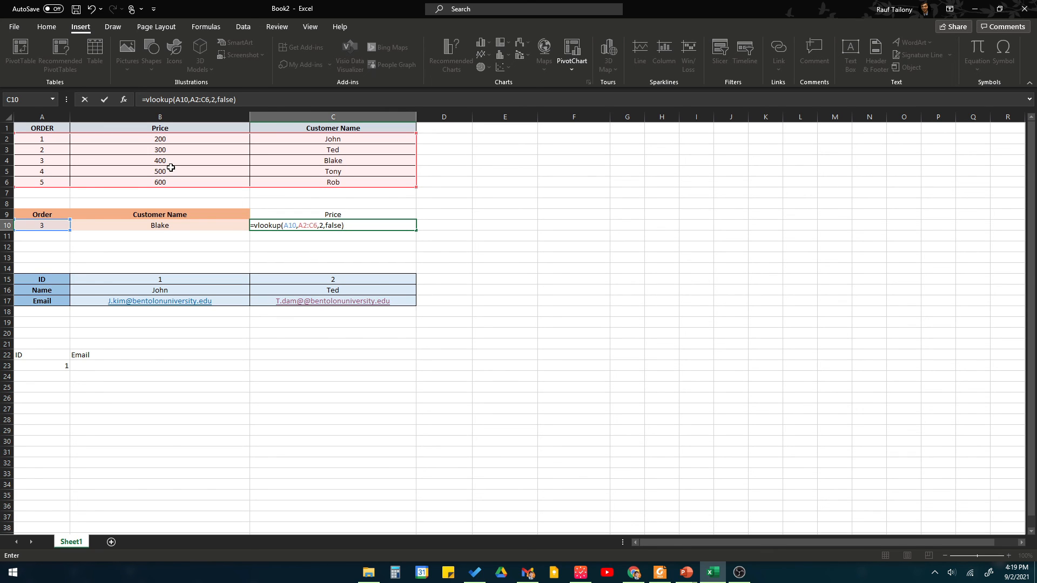
key("Return")
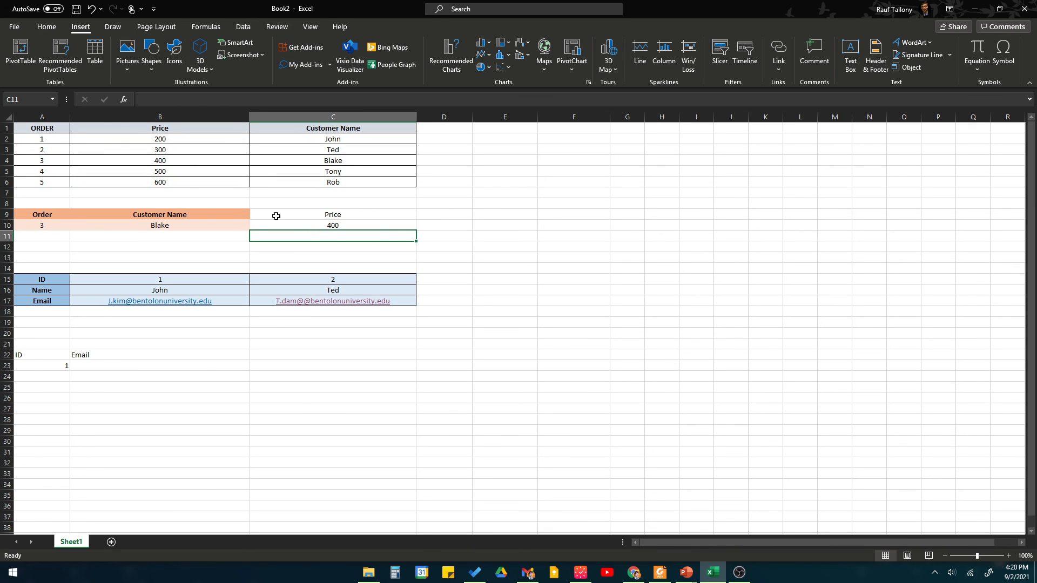
Step: Copy the formatting of the Customer Name header in B9 to the Price header in C9 with Format Painter
right_click(223, 216)
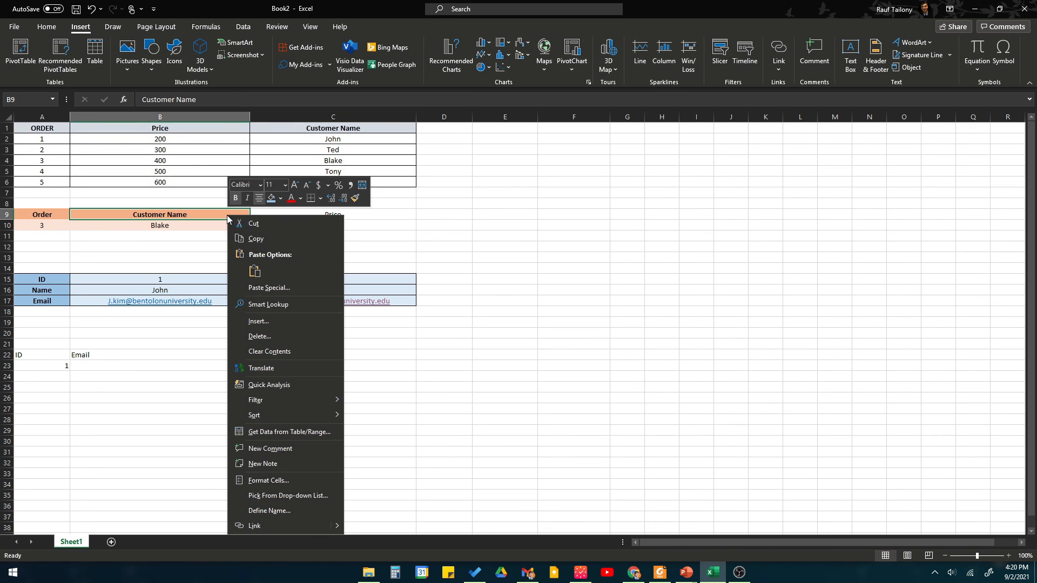
left_click(355, 198)
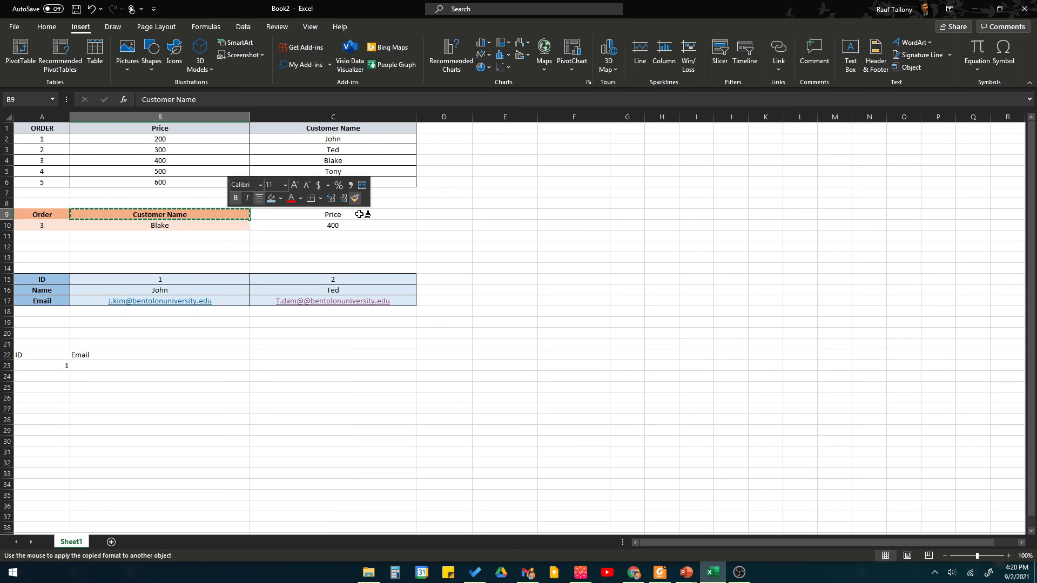
left_click(360, 213)
left_click(444, 239)
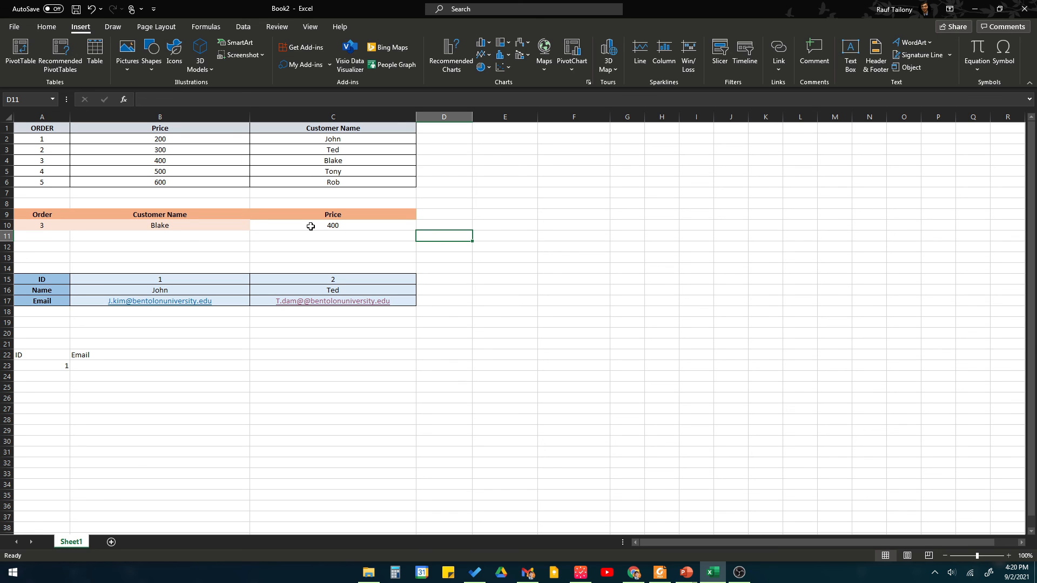
Step: Examine the order table A1:C6 and the table array argument of the VLOOKUP formula in B10
left_click_drag(23, 130, 385, 182)
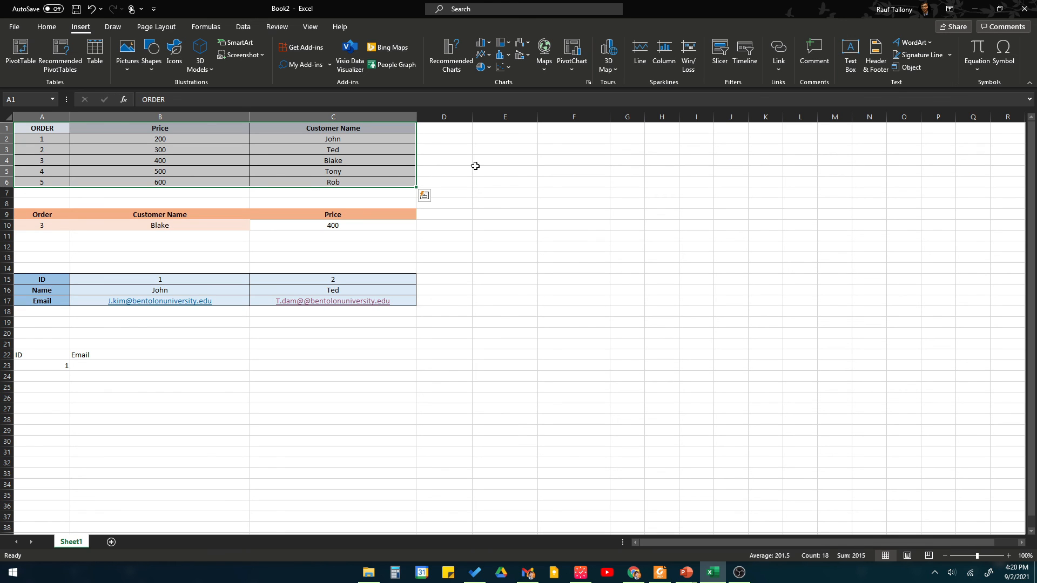
left_click(172, 227)
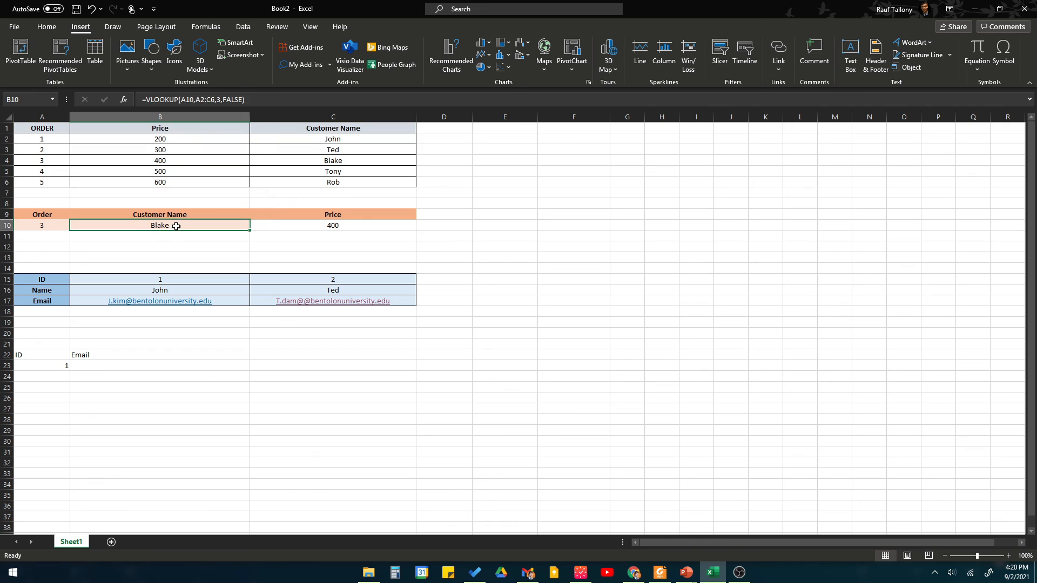
left_click(249, 103)
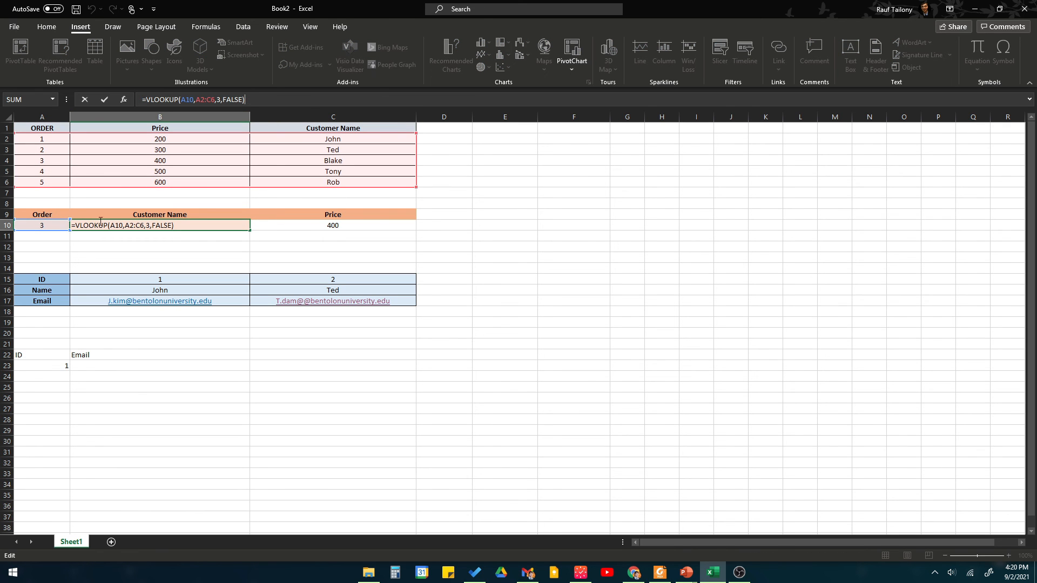
left_click(215, 100)
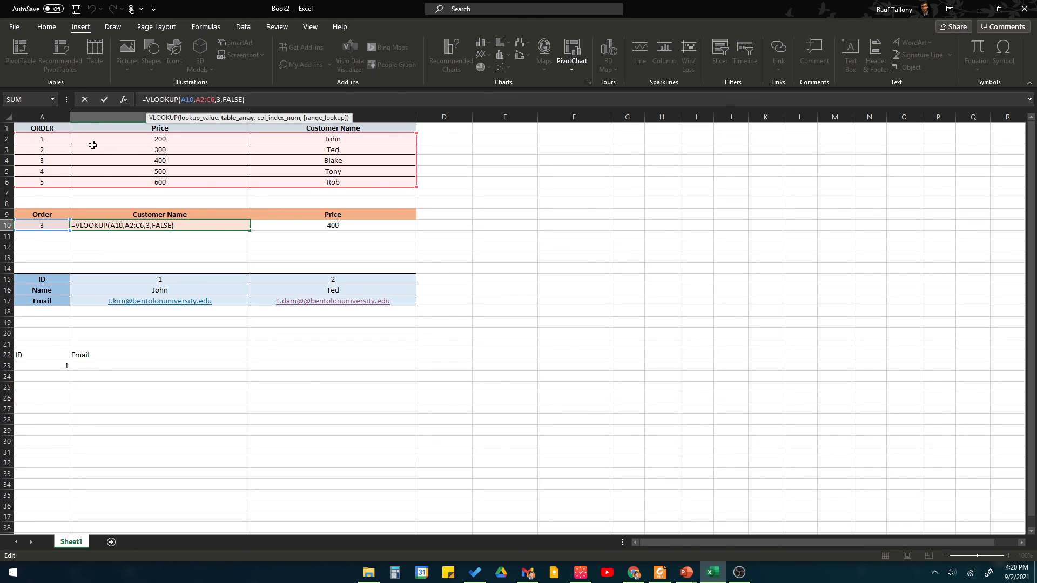